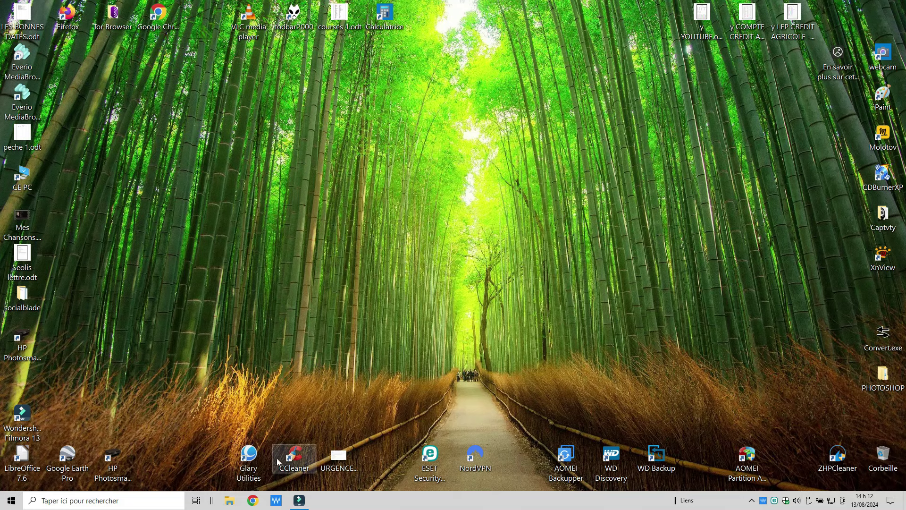
Open CCleaner, dismiss its outdated-drivers notification and analyse the PC with the health check (Bilan de santé)
{"action": "double_click", "coordinate": [294, 456]}
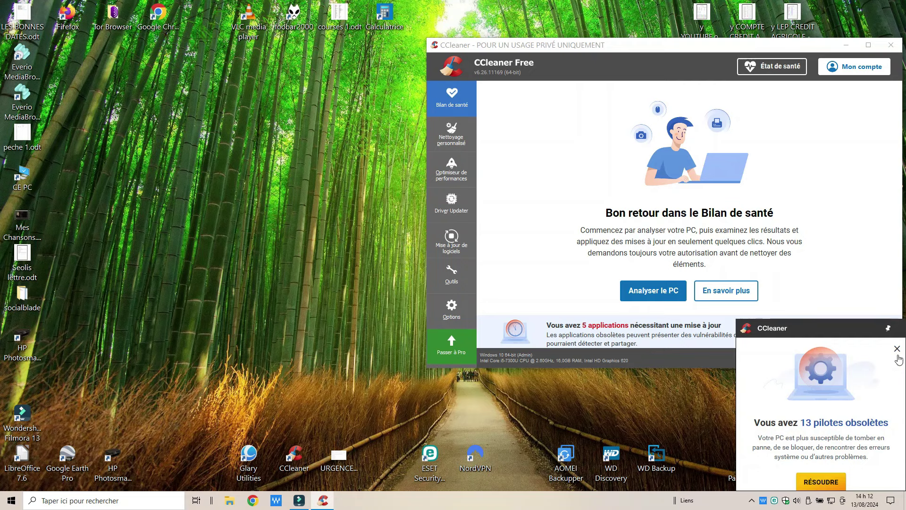
{"action": "left_click", "coordinate": [897, 349]}
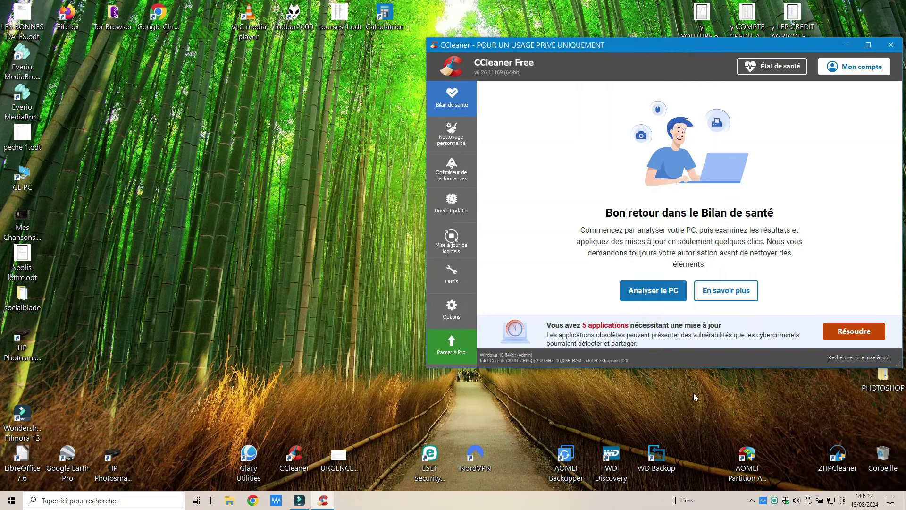
{"action": "left_click", "coordinate": [646, 292]}
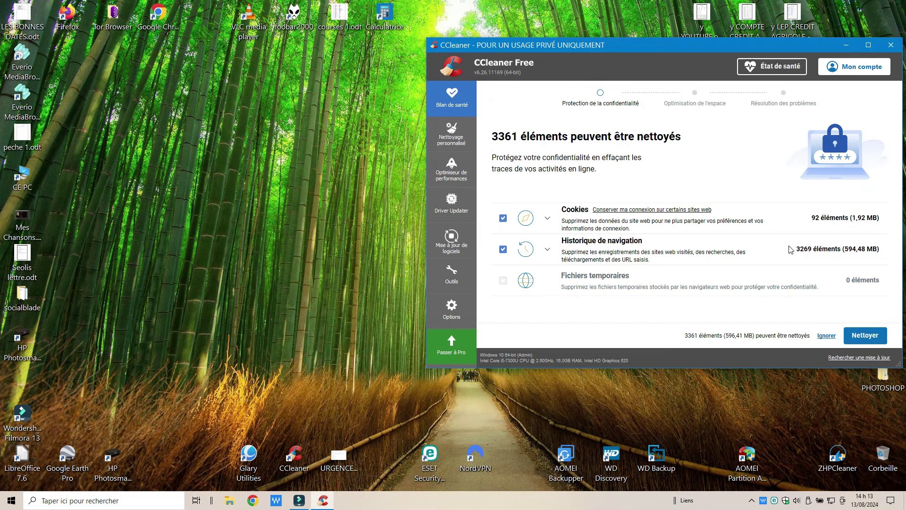
Clean the cookies and browsing history found by the health check, and clean the application cache
{"action": "left_click", "coordinate": [861, 337]}
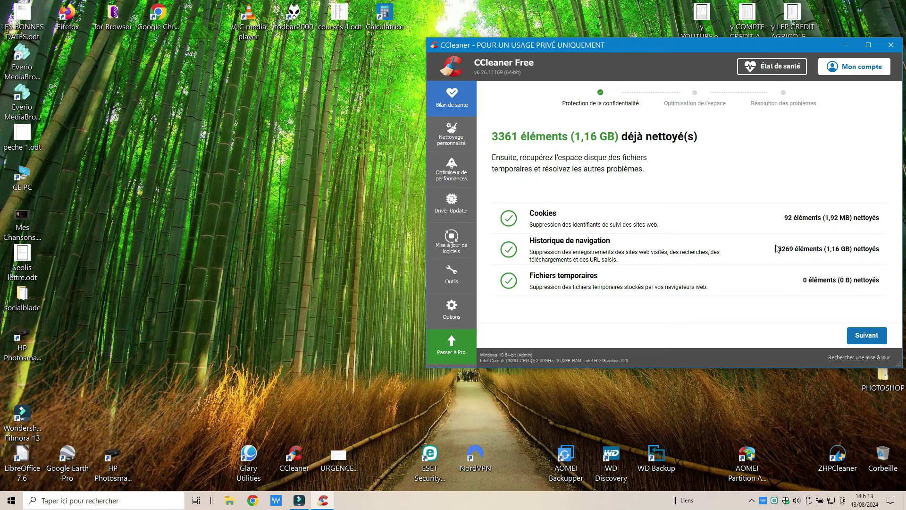
{"action": "left_click", "coordinate": [867, 336]}
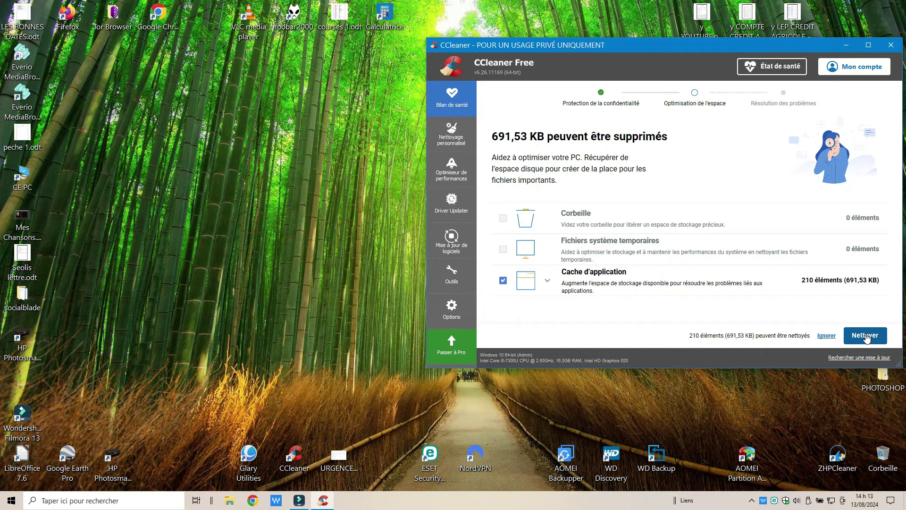
{"action": "left_click", "coordinate": [866, 335]}
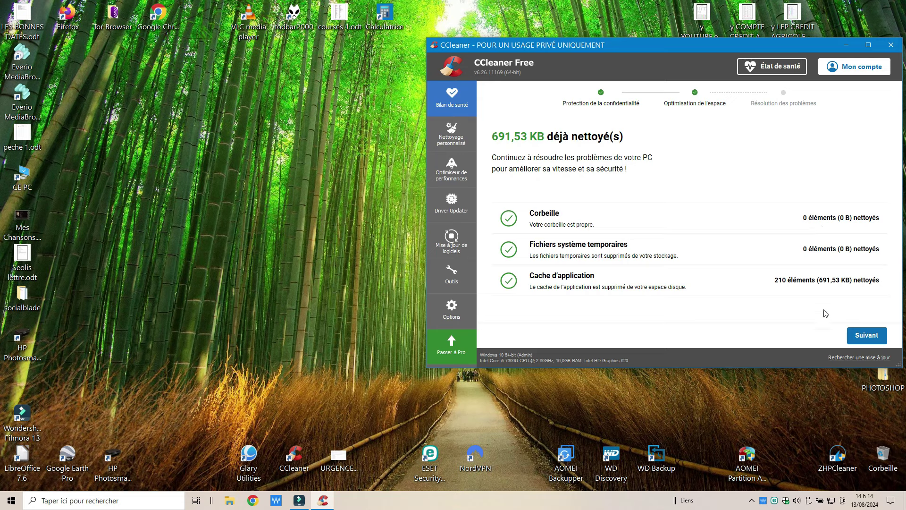
Ignore the outdated applications for now and finish the health check without starting the free trial
{"action": "left_click", "coordinate": [865, 338]}
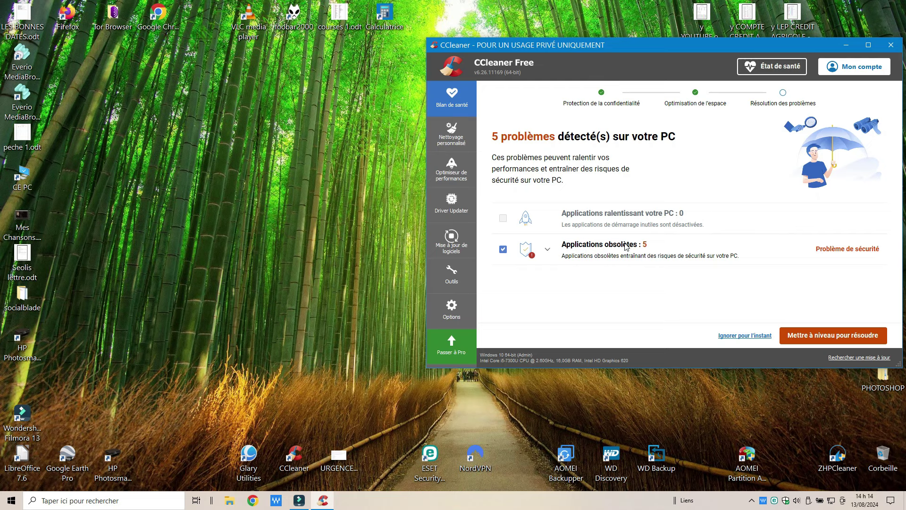
{"action": "left_click", "coordinate": [737, 337]}
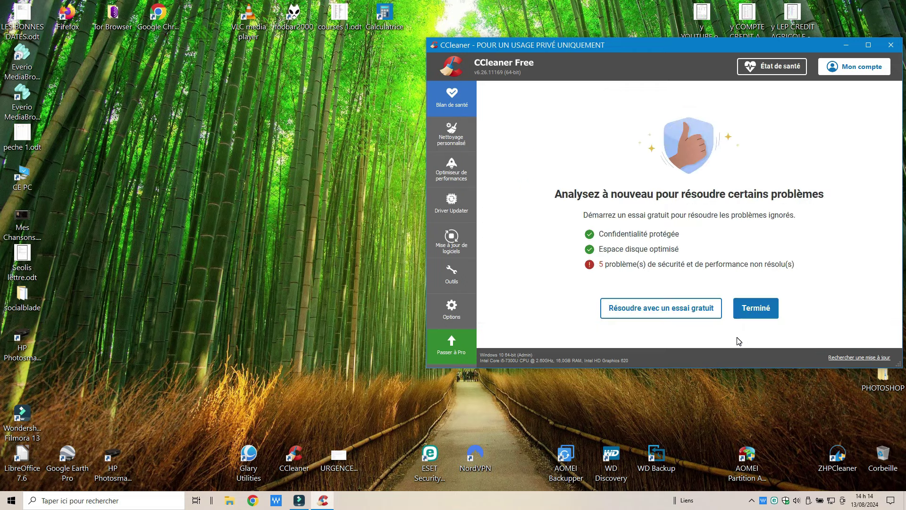
{"action": "left_click", "coordinate": [753, 311]}
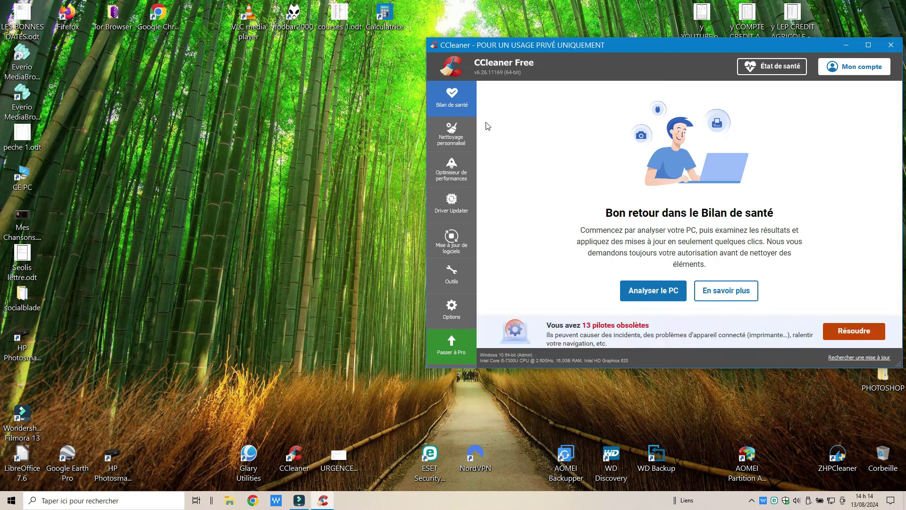
Run an analysis in Nettoyage personnalisé with the ticked Windows items, clean the files found and confirm their permanent deletion
{"action": "left_click", "coordinate": [450, 134]}
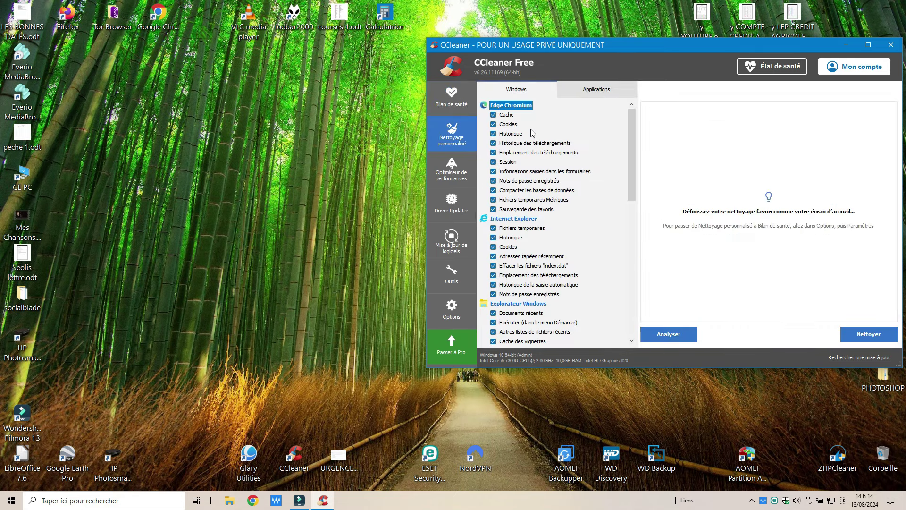
{"action": "mouse_move", "coordinate": [629, 154]}
{"action": "left_mouse_down"}
{"action": "mouse_move", "coordinate": [620, 307]}
{"action": "mouse_move", "coordinate": [636, 244]}
{"action": "mouse_move", "coordinate": [638, 148]}
{"action": "left_mouse_up"}
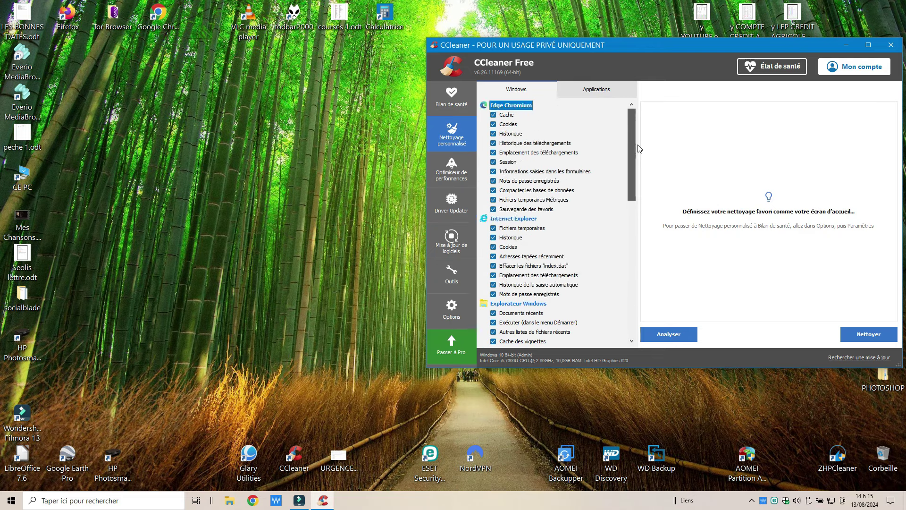
{"action": "left_click", "coordinate": [668, 332]}
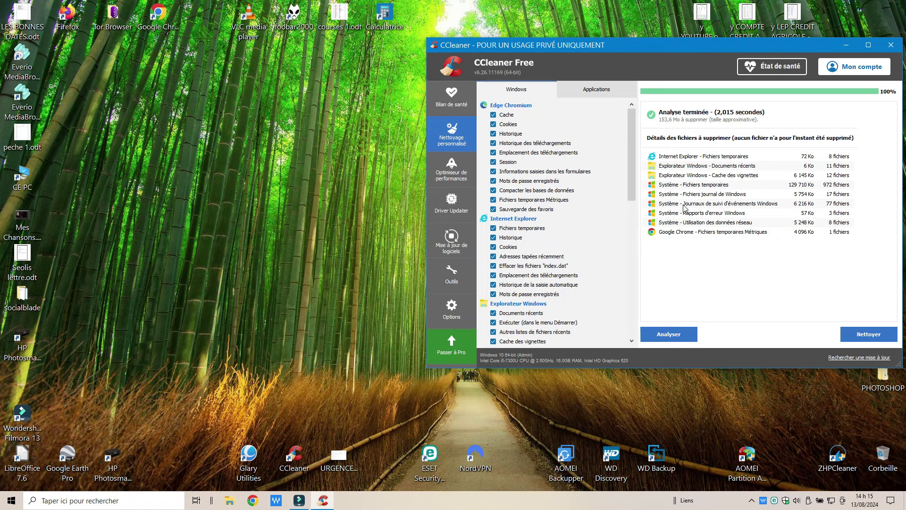
{"action": "left_click", "coordinate": [860, 334]}
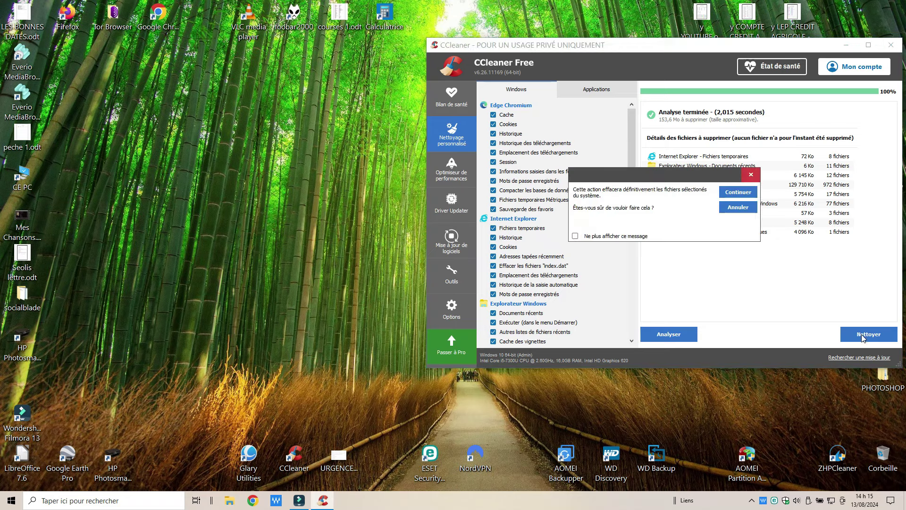
{"action": "left_click", "coordinate": [726, 191]}
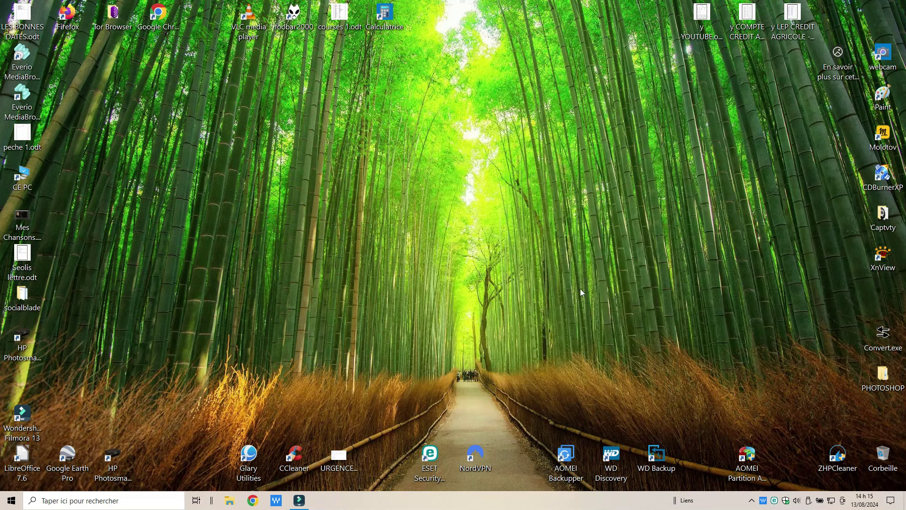
{"action": "left_click", "coordinate": [596, 272]}
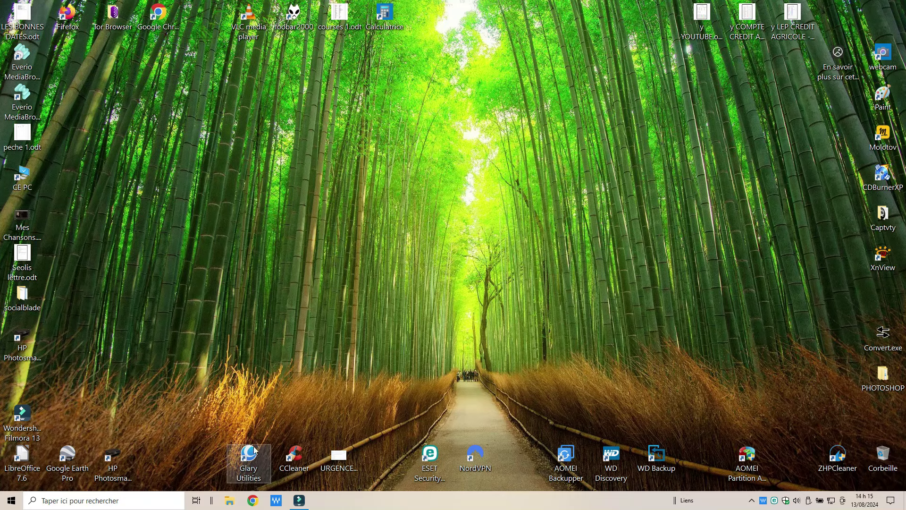
Switch to Glary Utilities, analyse the PC with Maintenance 1-Clic on all six checks and repair the problems found
{"action": "left_click", "coordinate": [240, 457]}
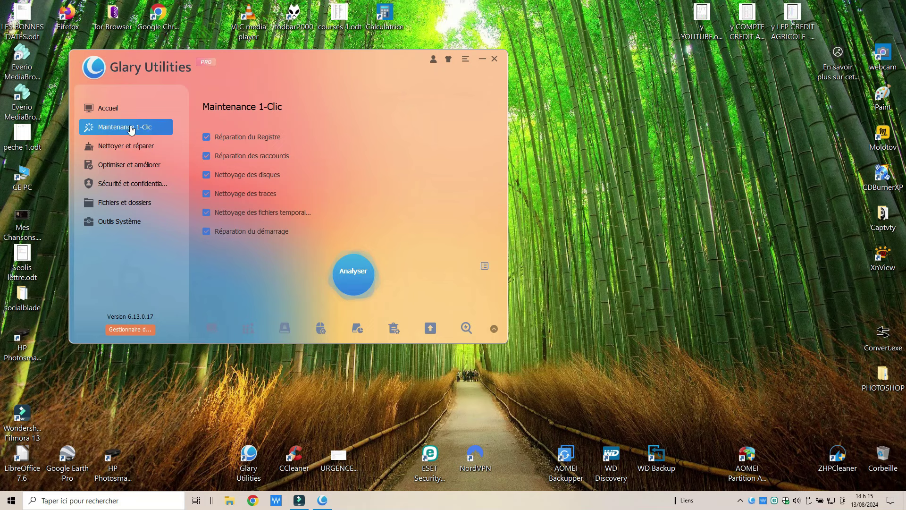
{"action": "left_click", "coordinate": [349, 272]}
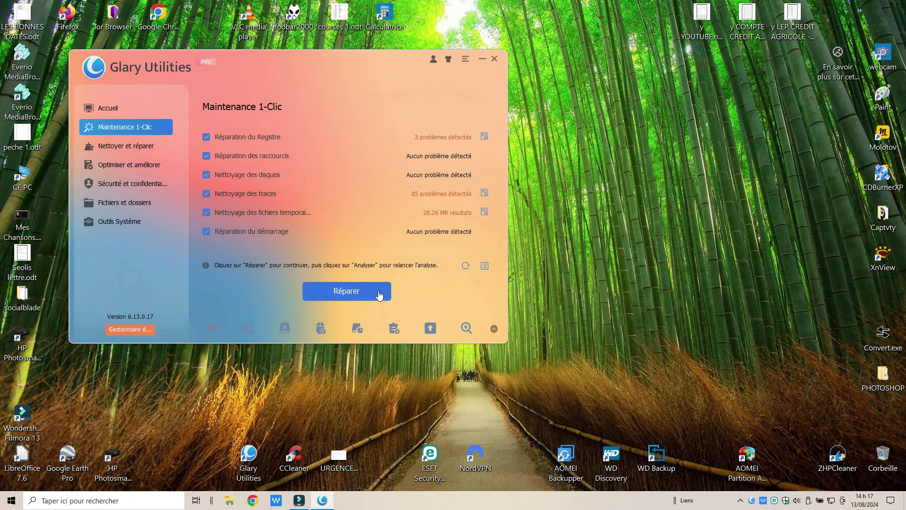
{"action": "left_click", "coordinate": [347, 293]}
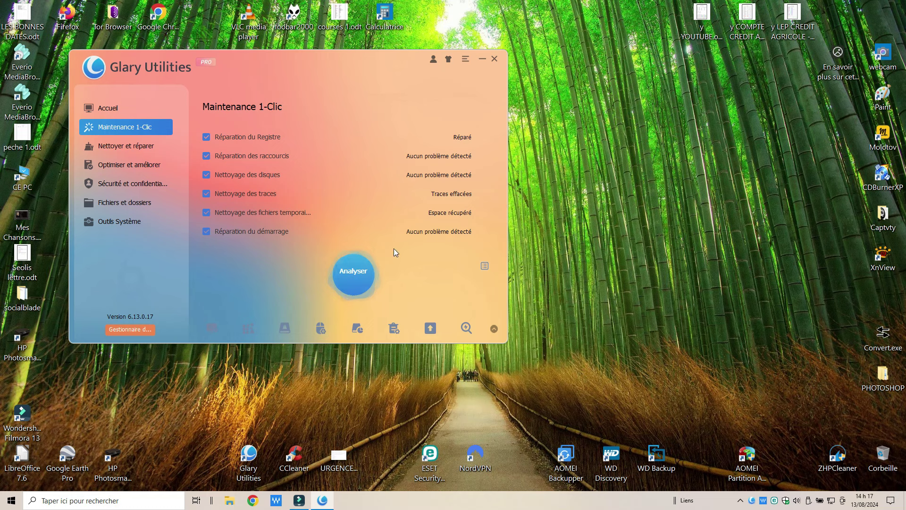
Close Glary Utilities and quit its background process as well
{"action": "left_click", "coordinate": [495, 59]}
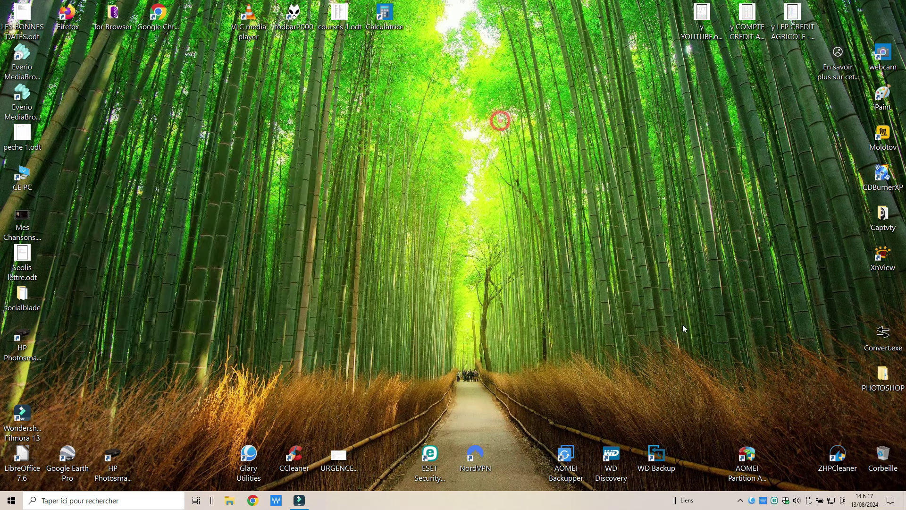
{"action": "right_click", "coordinate": [752, 502]}
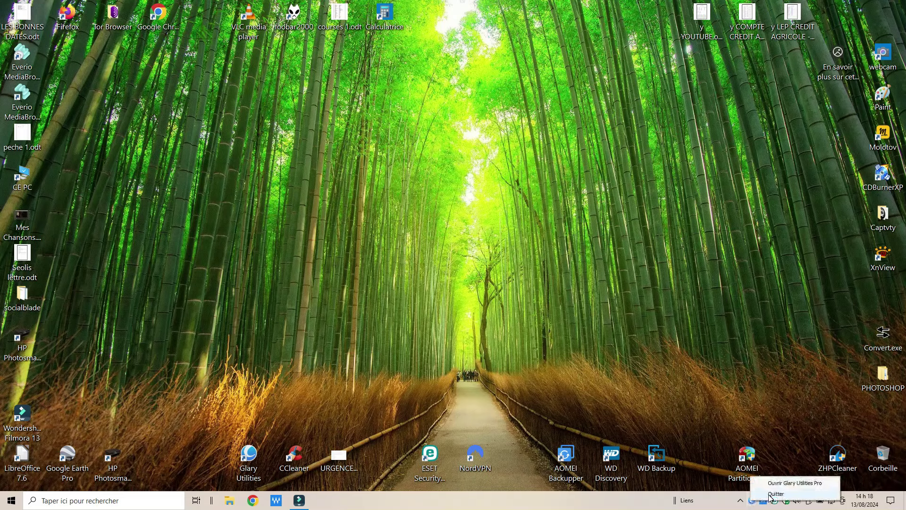
{"action": "left_click", "coordinate": [769, 494]}
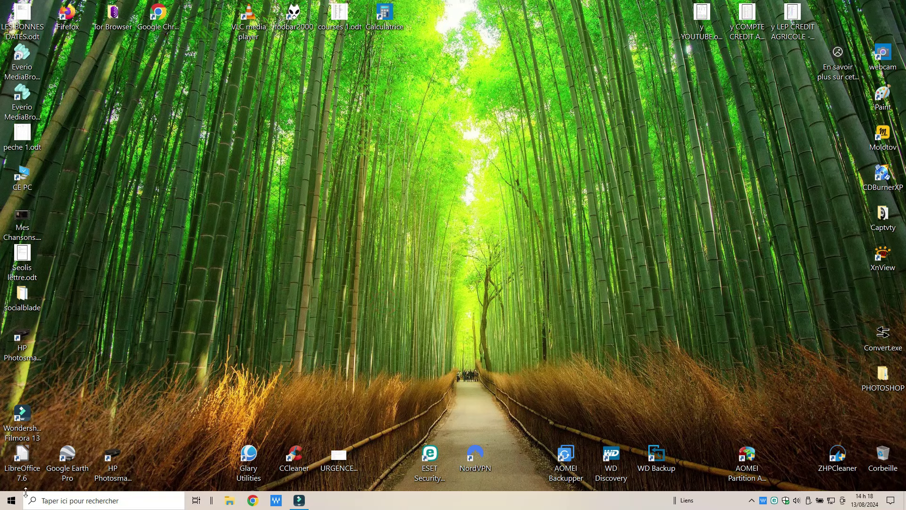
Open the command prompt (Invite de commandes) from the Système Windows folder as administrator
{"action": "left_click", "coordinate": [12, 501]}
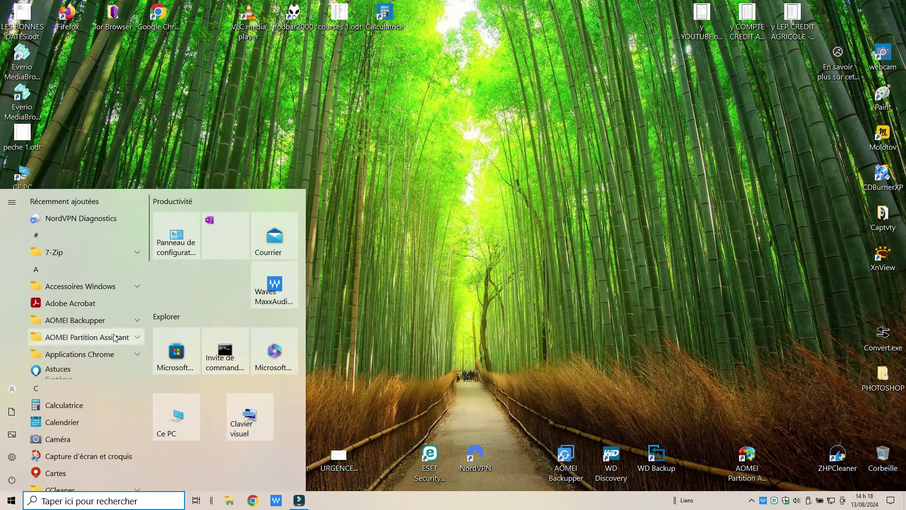
{"action": "scroll", "coordinate": [113, 335], "scroll_direction": "down", "scroll_amount": 5}
{"action": "scroll", "coordinate": [113, 335], "scroll_direction": "down", "scroll_amount": 6}
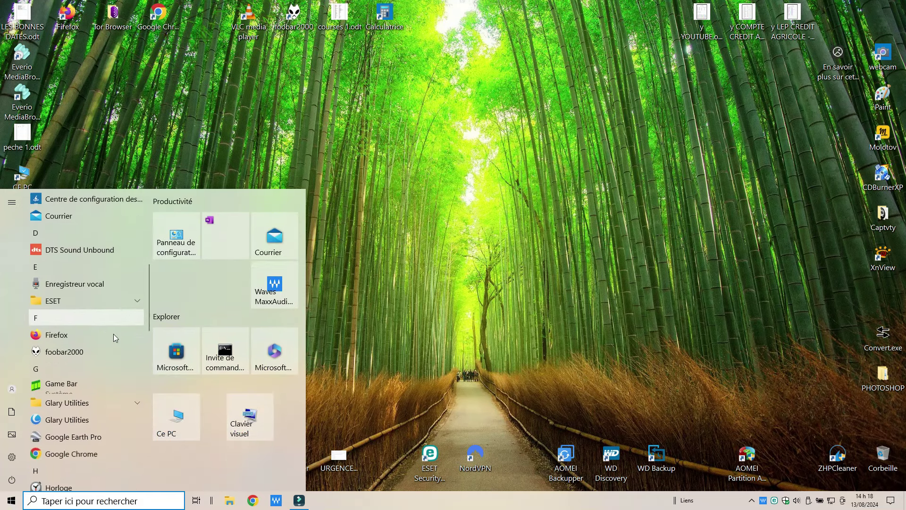
{"action": "scroll", "coordinate": [113, 337], "scroll_direction": "down", "scroll_amount": 6}
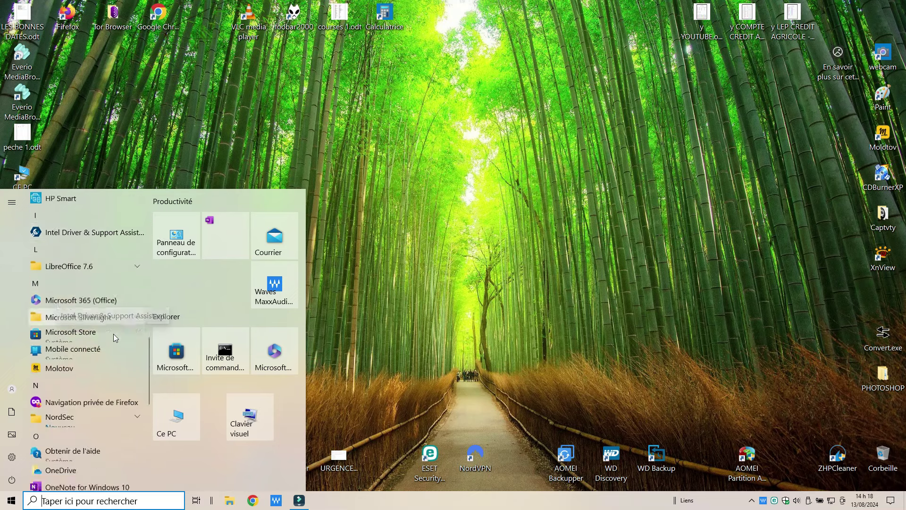
{"action": "scroll", "coordinate": [114, 333], "scroll_direction": "down", "scroll_amount": 3}
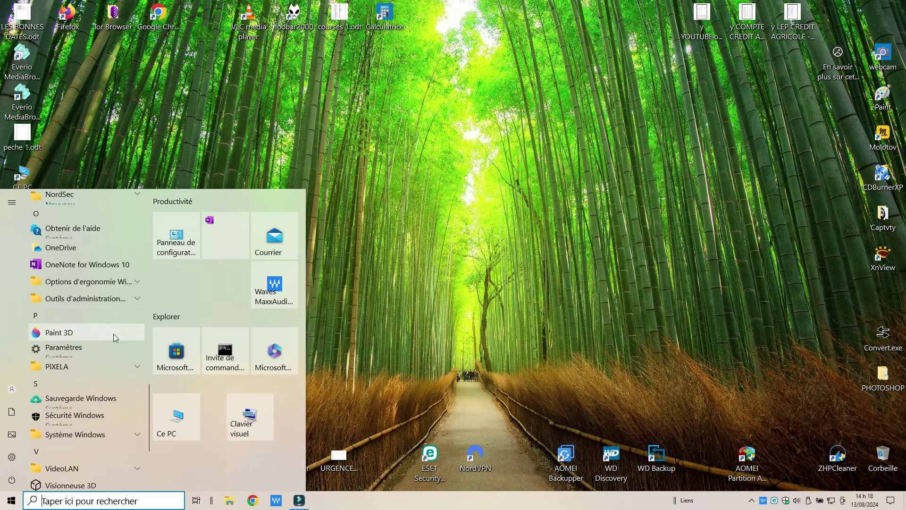
{"action": "scroll", "coordinate": [113, 333], "scroll_direction": "down", "scroll_amount": 1}
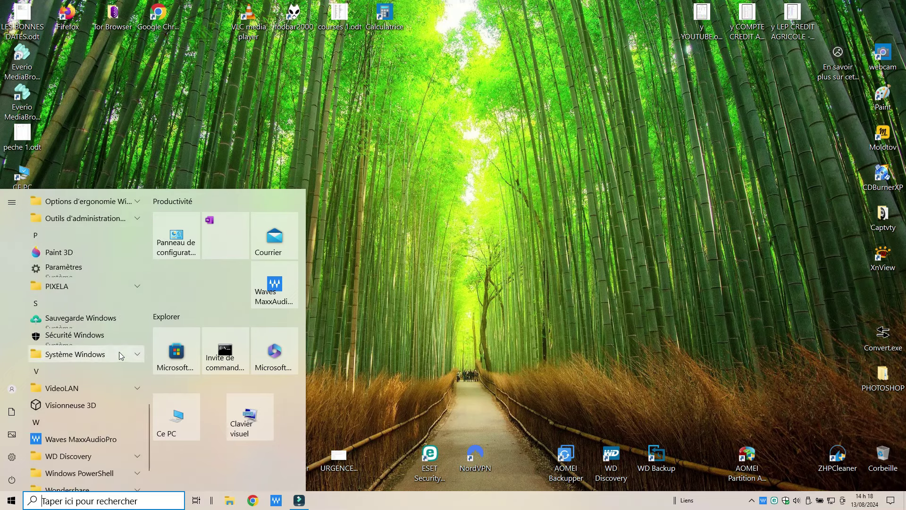
{"action": "left_click", "coordinate": [92, 358]}
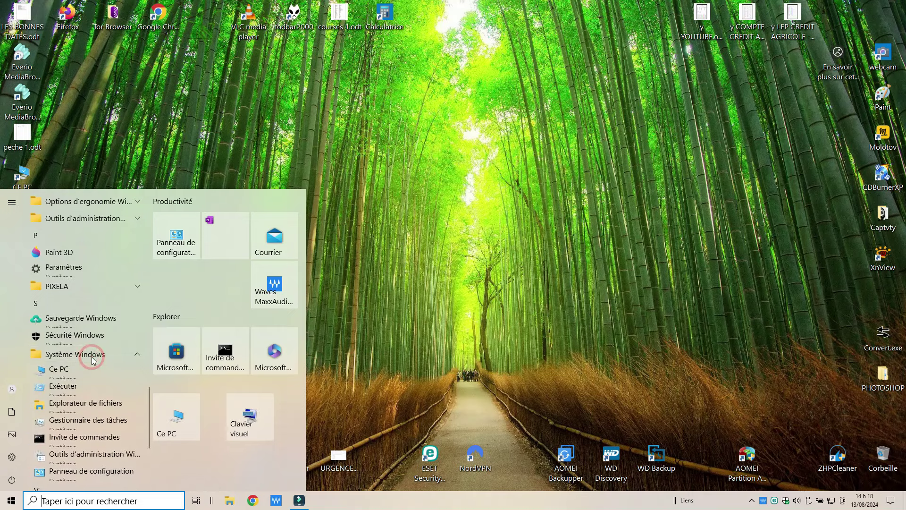
{"action": "scroll", "coordinate": [94, 361], "scroll_direction": "down", "scroll_amount": 1}
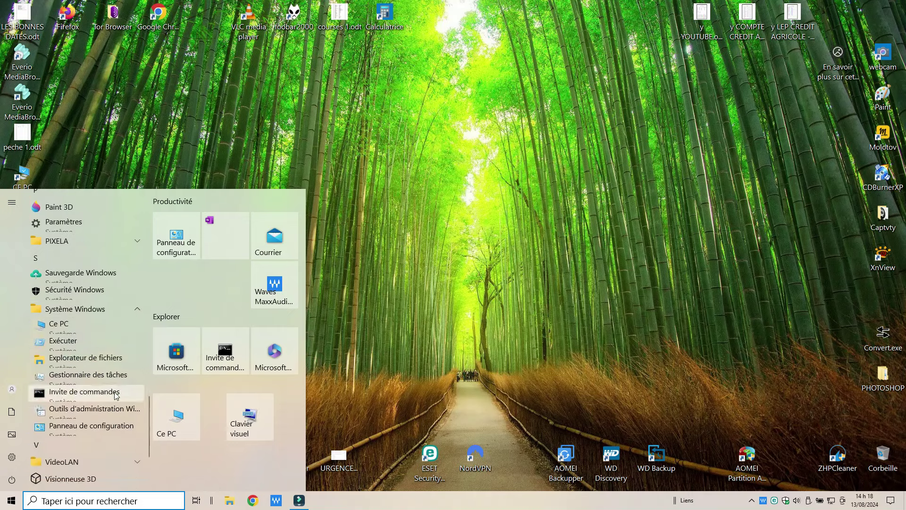
{"action": "right_click", "coordinate": [62, 394]}
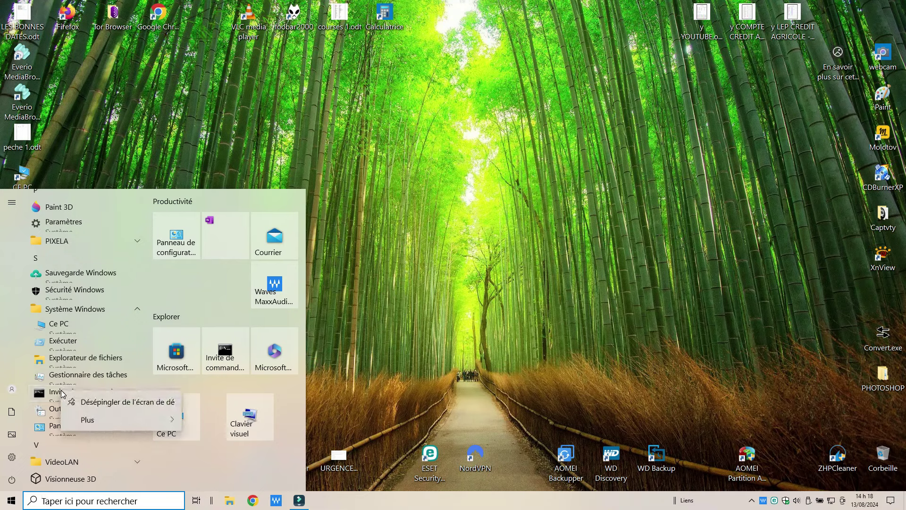
{"action": "mouse_move", "coordinate": [106, 422]}
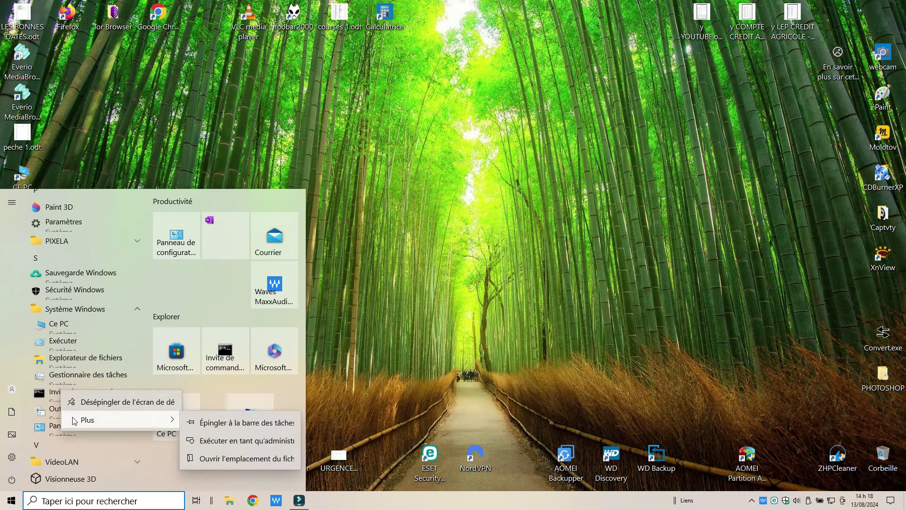
{"action": "left_click", "coordinate": [225, 441]}
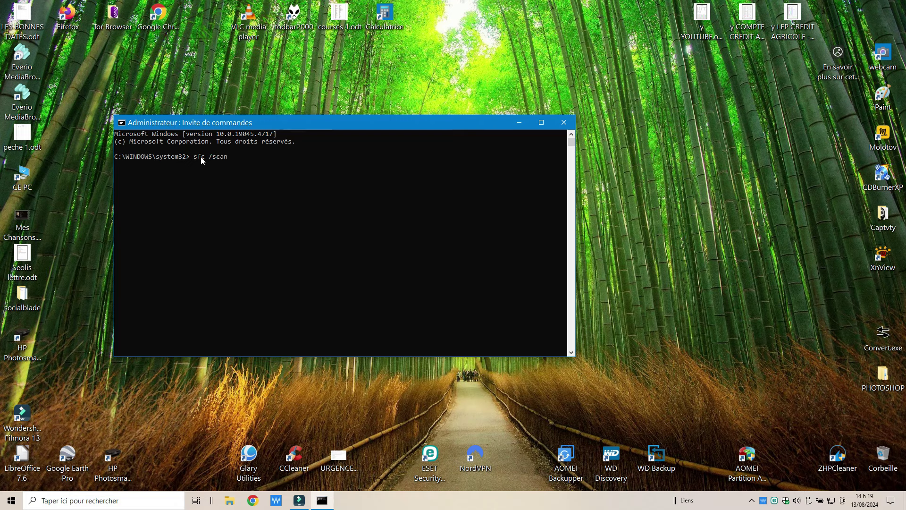
Run the system file check with the command sfc /scannow and close the command prompt once the check is complete
{"action": "type", "text": "nnow"}
{"action": "key", "text": "Return"}
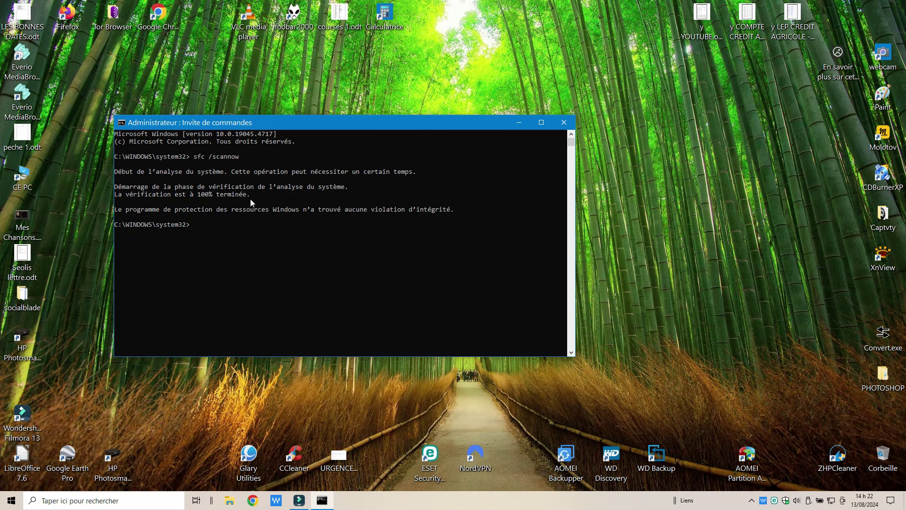
{"action": "left_click", "coordinate": [564, 122]}
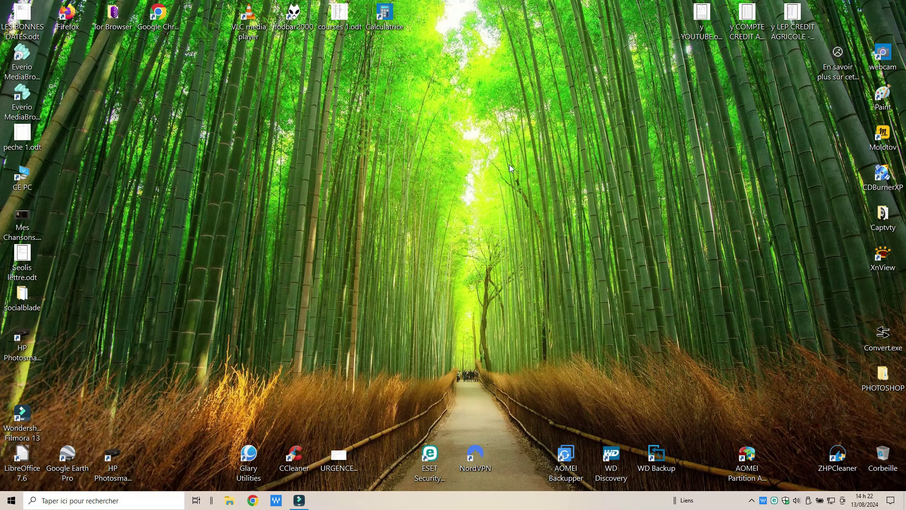
{"action": "left_click", "coordinate": [468, 195]}
{"action": "left_click", "coordinate": [299, 501]}
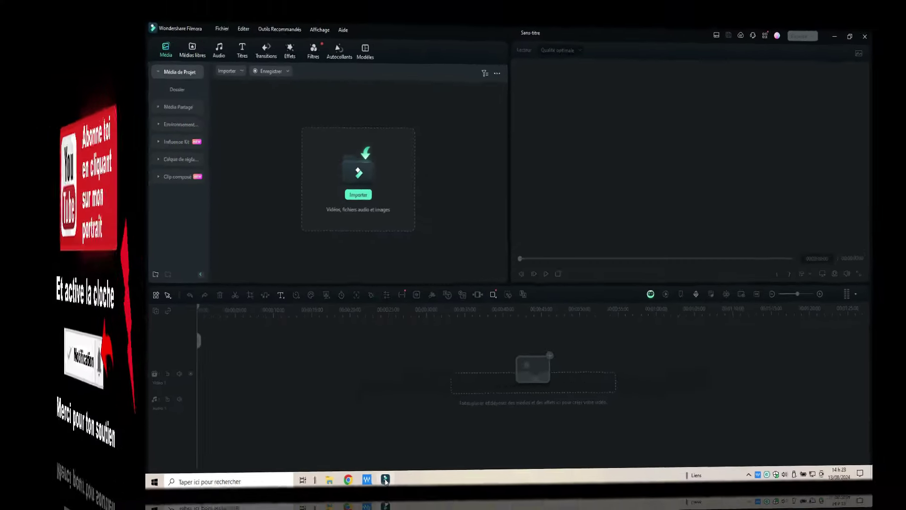